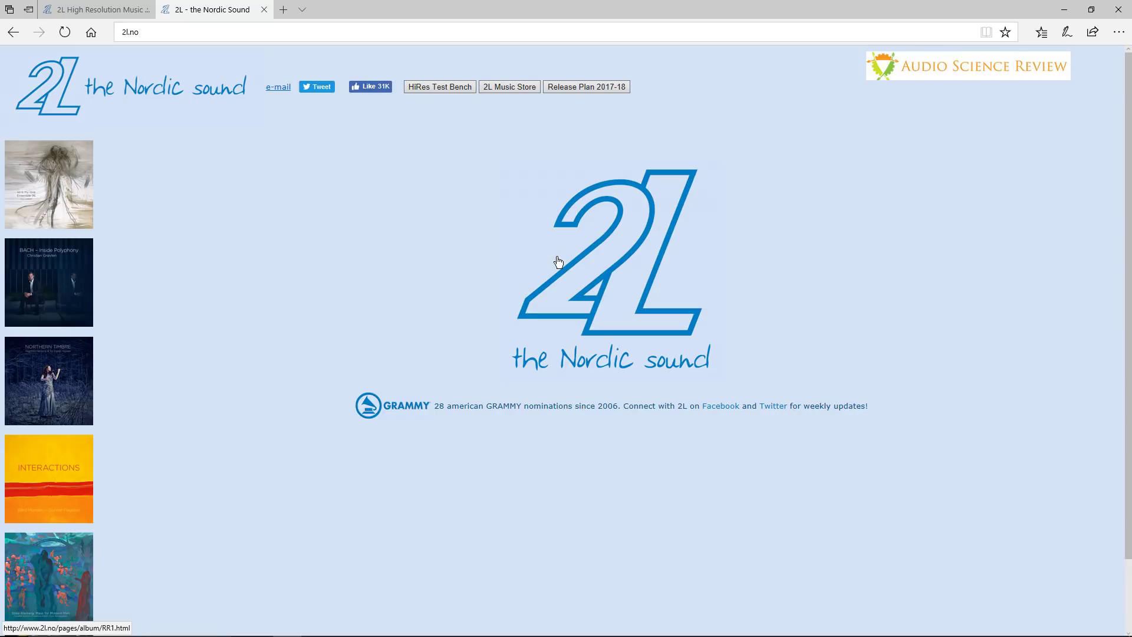
- Switch Edge to the '2L High Resolution Music' tab showing the HiRes Download table
left_click(115, 7)
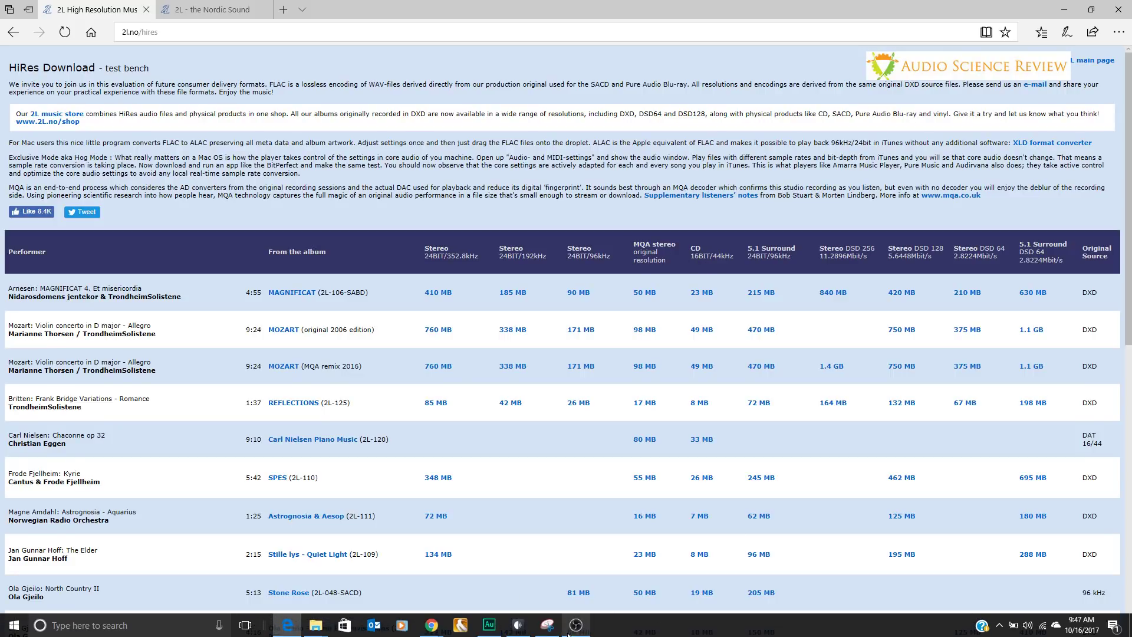
mouse_move(488, 626)
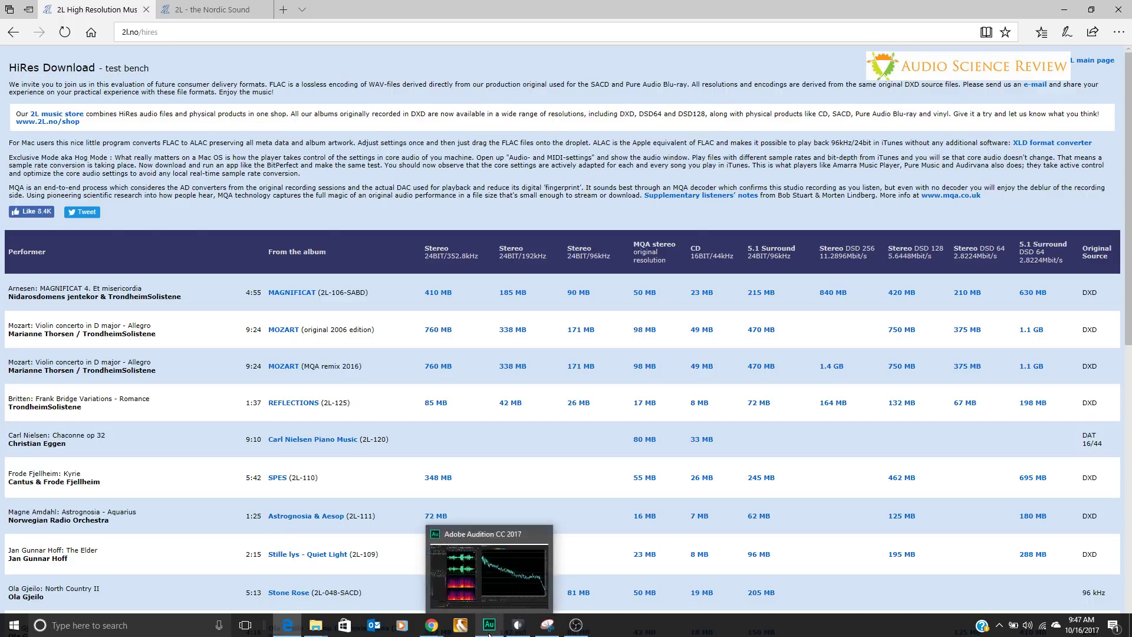
- Bring Audition forward and move the 96k MAGNIFICAT playhead back to about 1:30
left_click(488, 626)
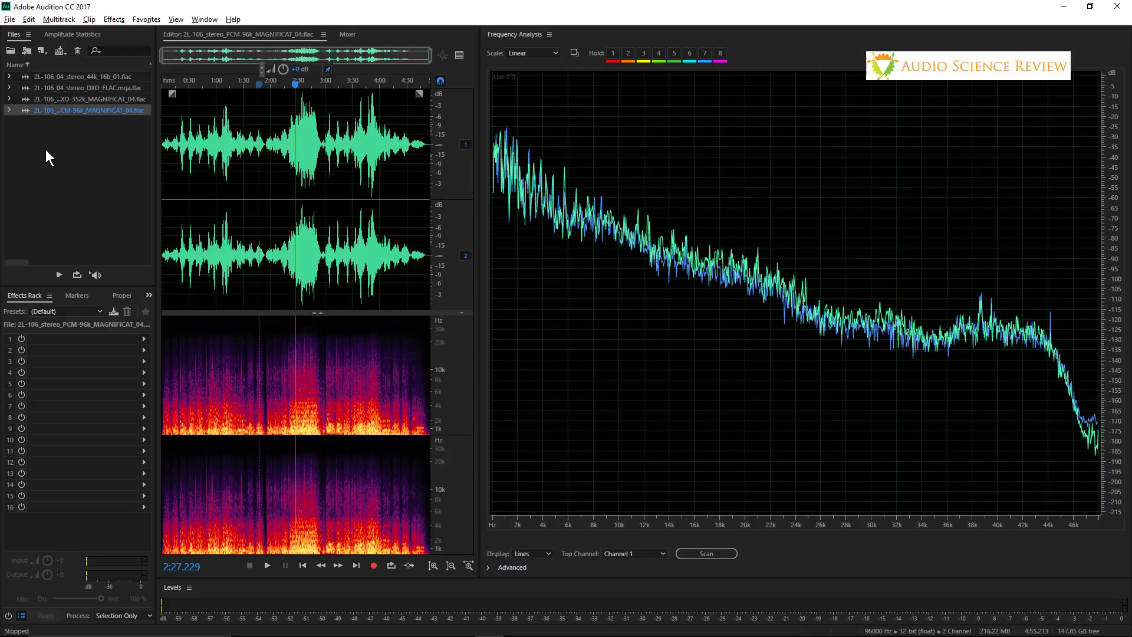
left_click(295, 89)
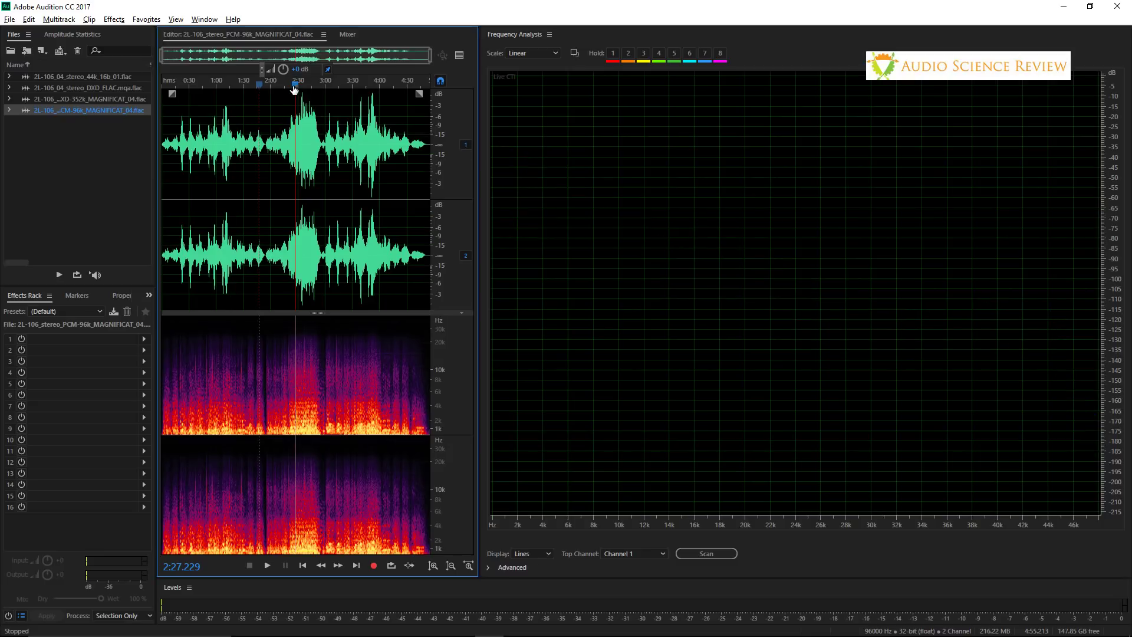
left_click_drag(294, 89, 248, 92)
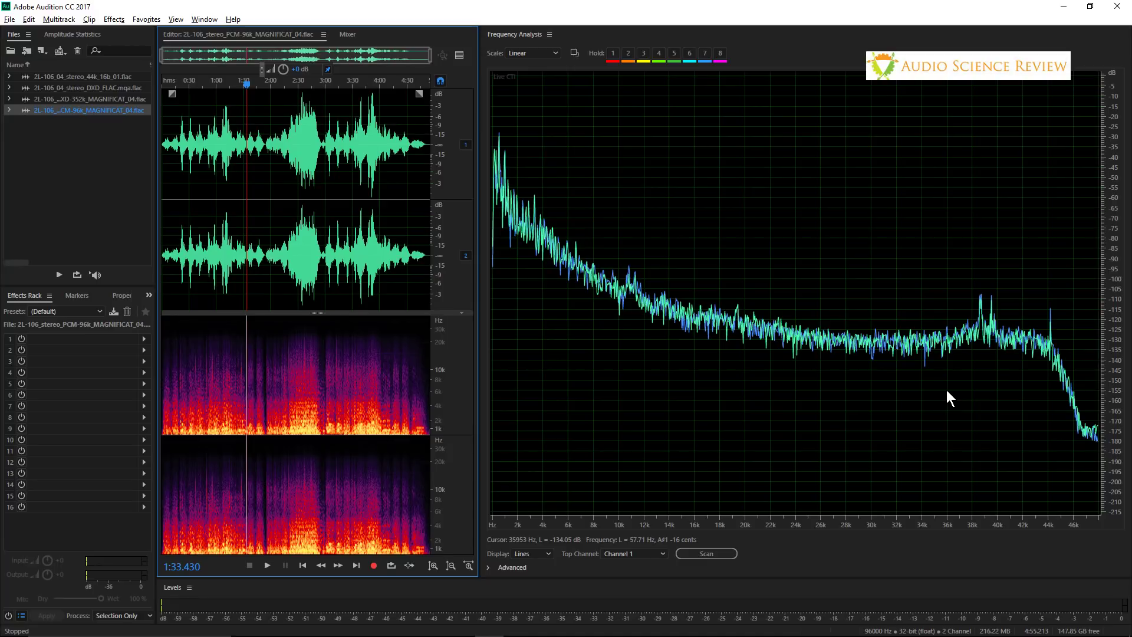
- Play the 96k track, skip ahead to about 2:00, and stop at 2:35
key("space")
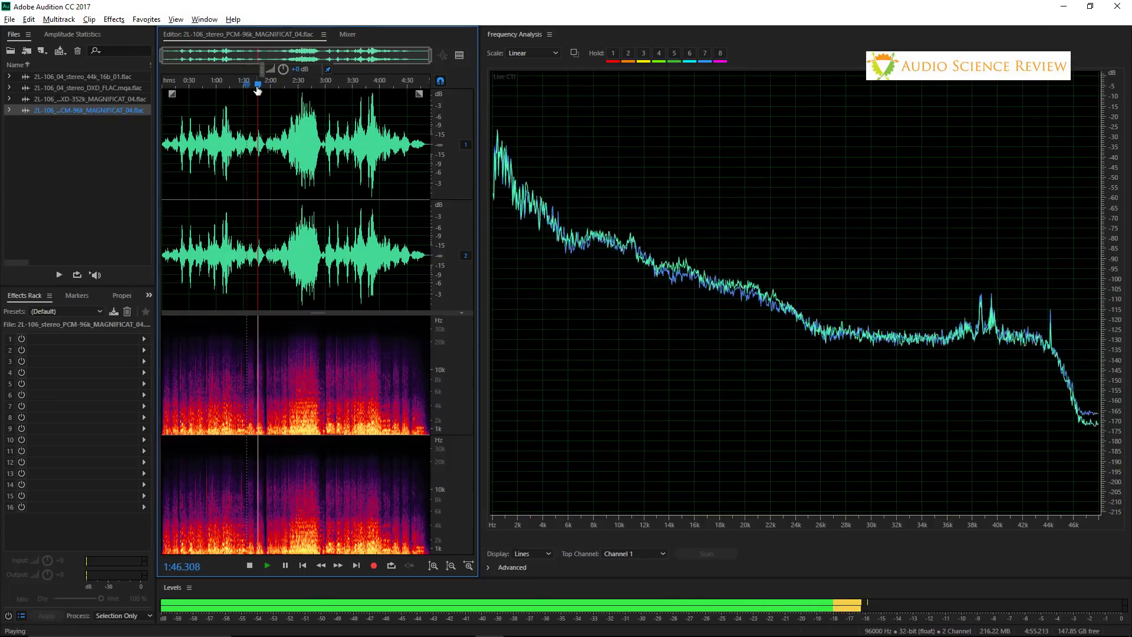
left_click_drag(259, 86, 270, 86)
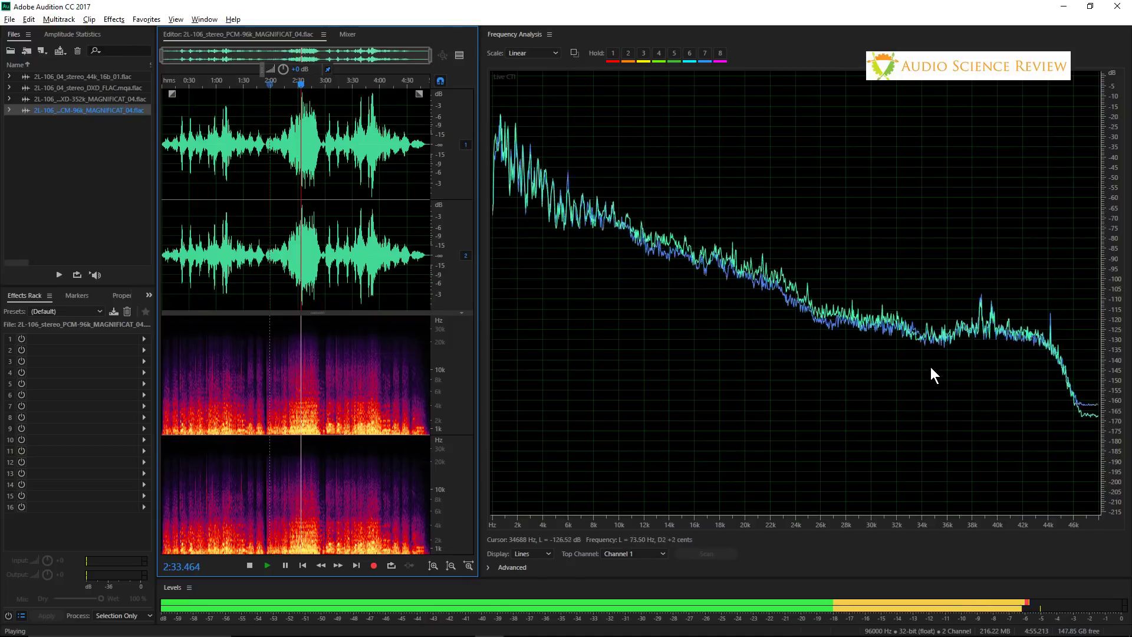
key("space")
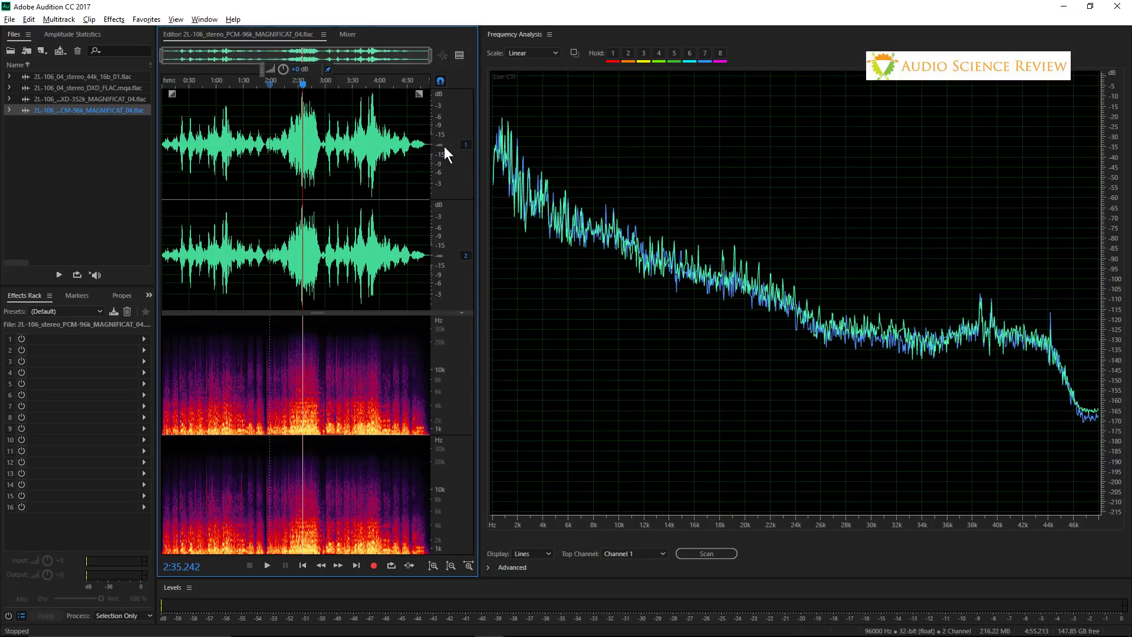
- Open the 352k DXD MAGNIFICAT FLAC to display its ultrasonic noise spectrum
double_click(67, 98)
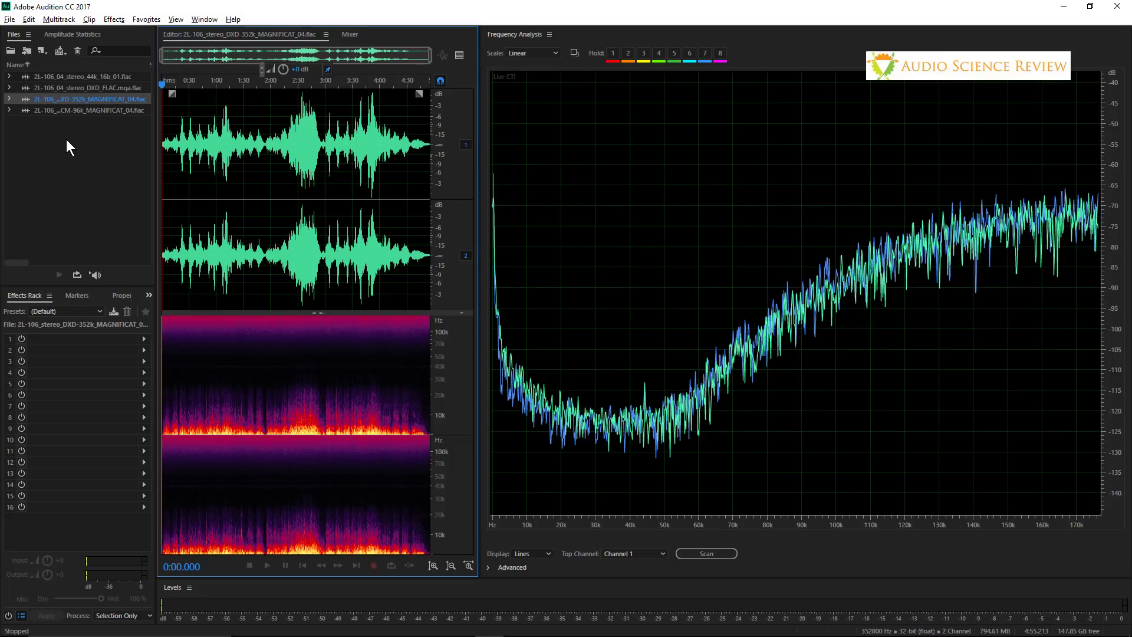
- Open the 44.1 kHz 16-bit file, play from about 1:32, and pause twice to freeze its spectrum
double_click(70, 79)
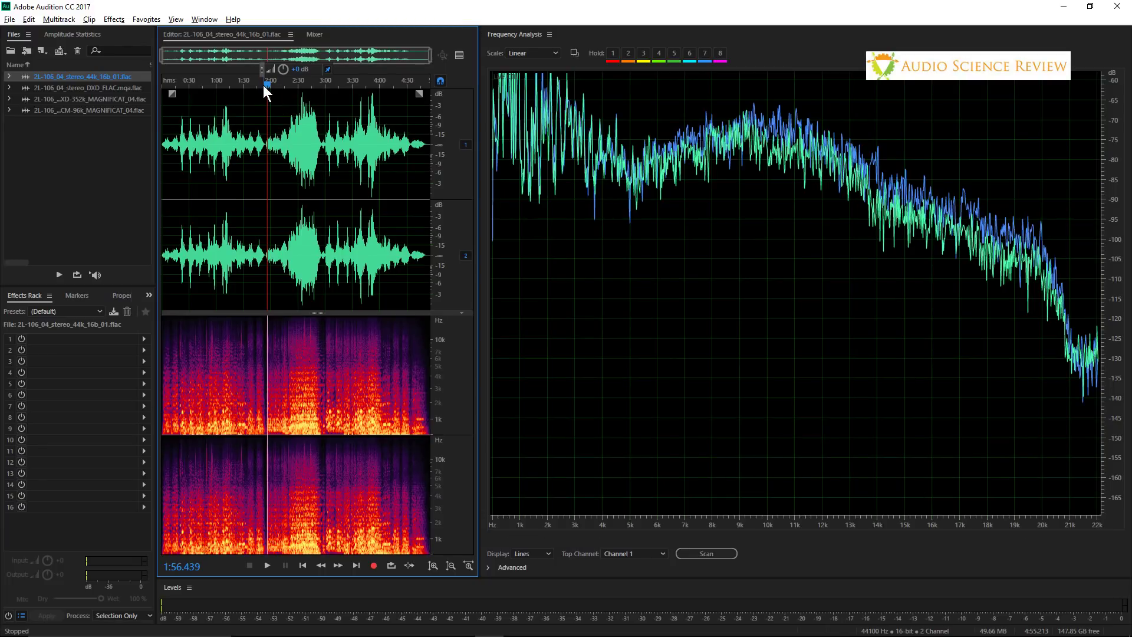
left_click_drag(265, 82, 244, 82)
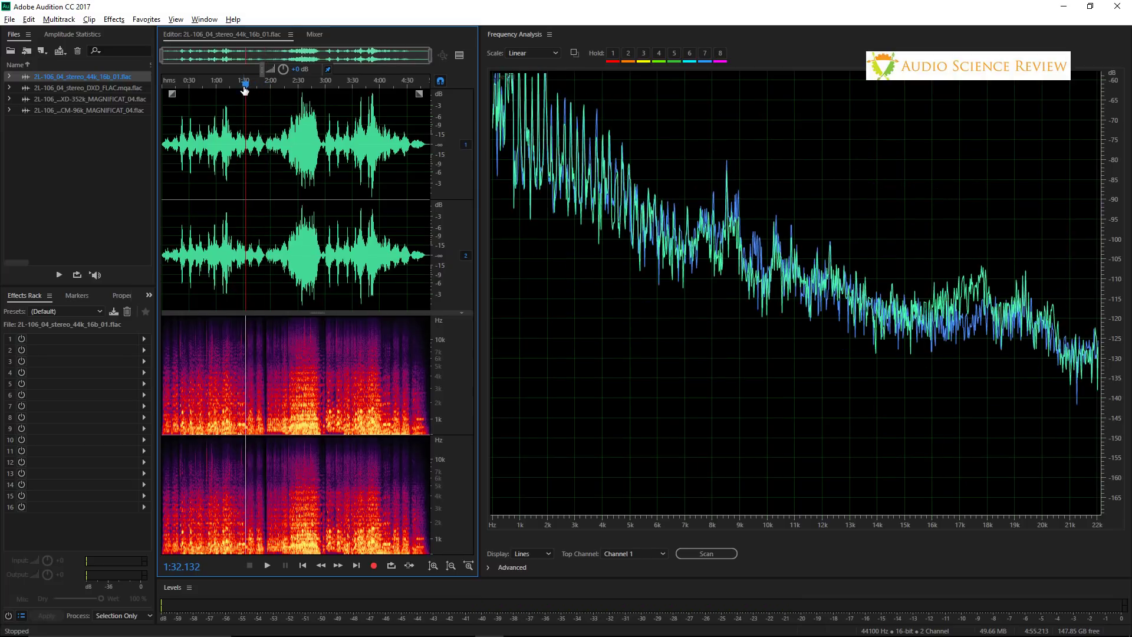
key("space")
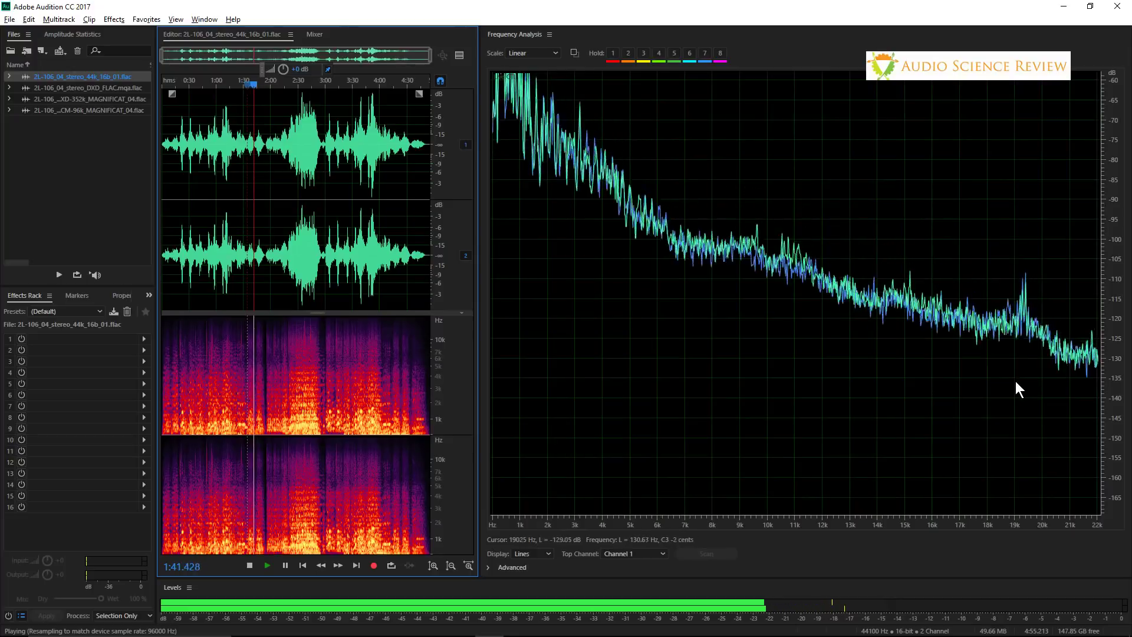
key("space")
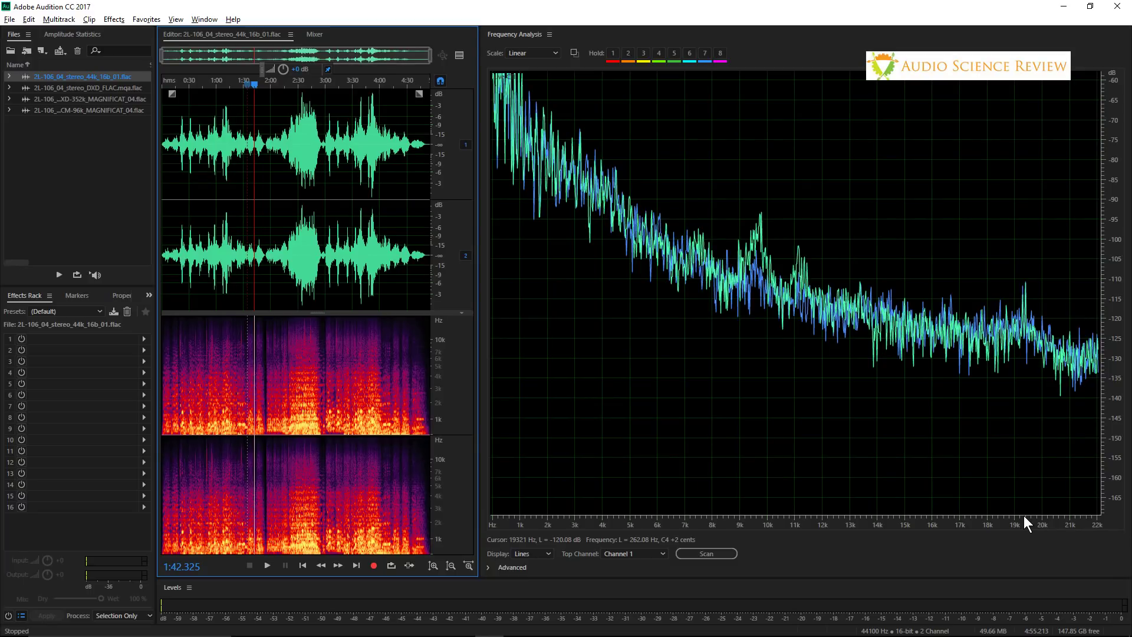
key("space")
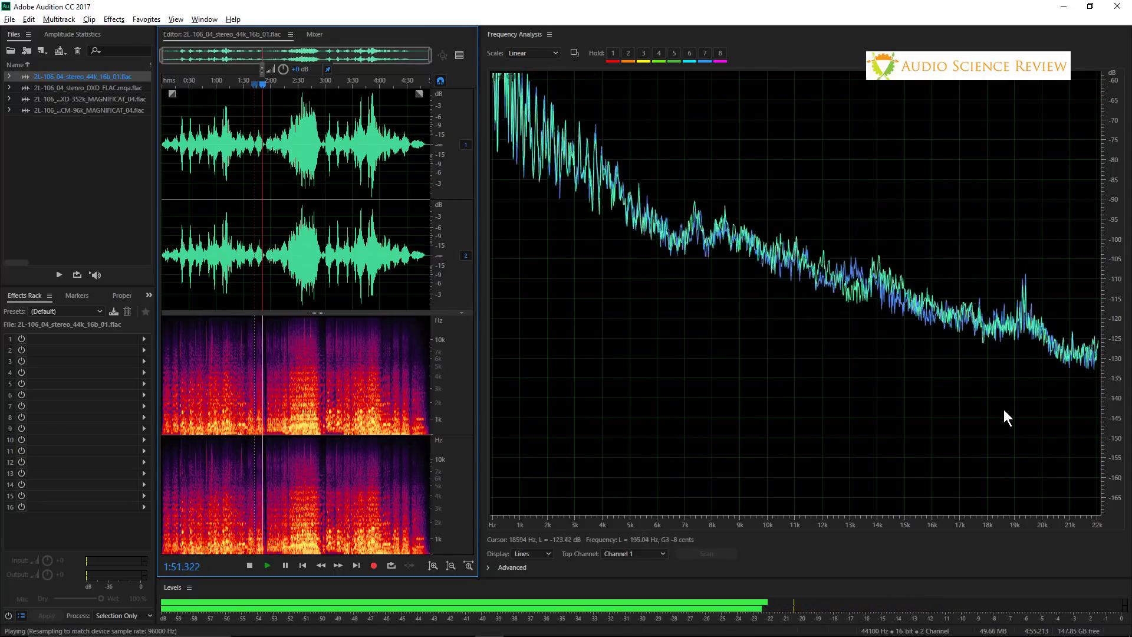
key("space")
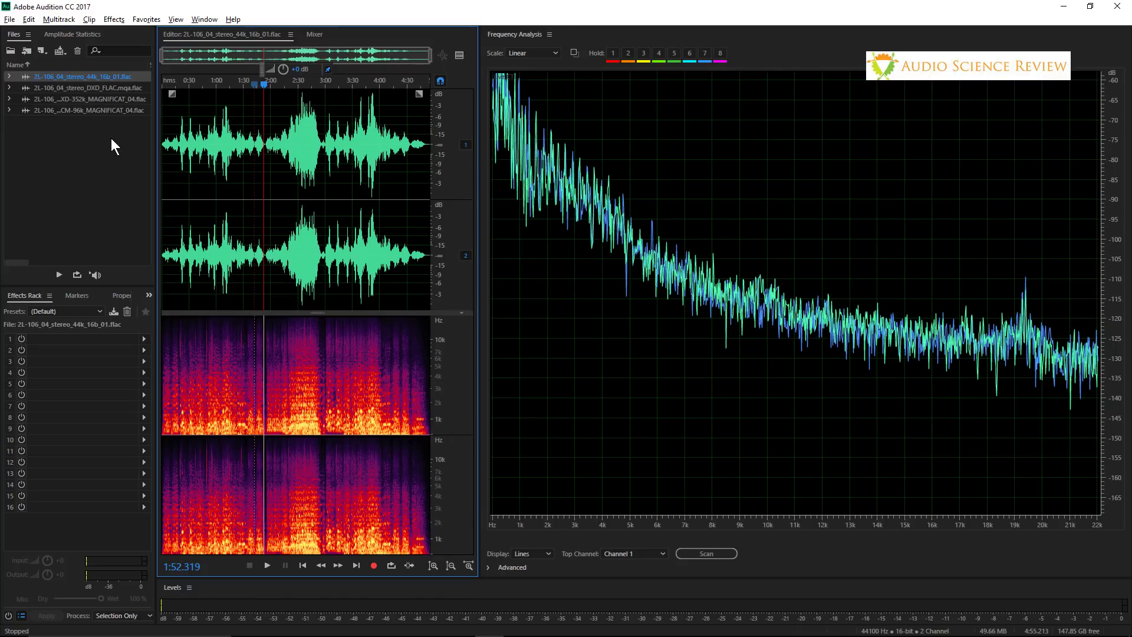
- Select DXD_FLAC.mqa.flac, then open the 96 kHz PCM MAGNIFICAT file
left_click(97, 91)
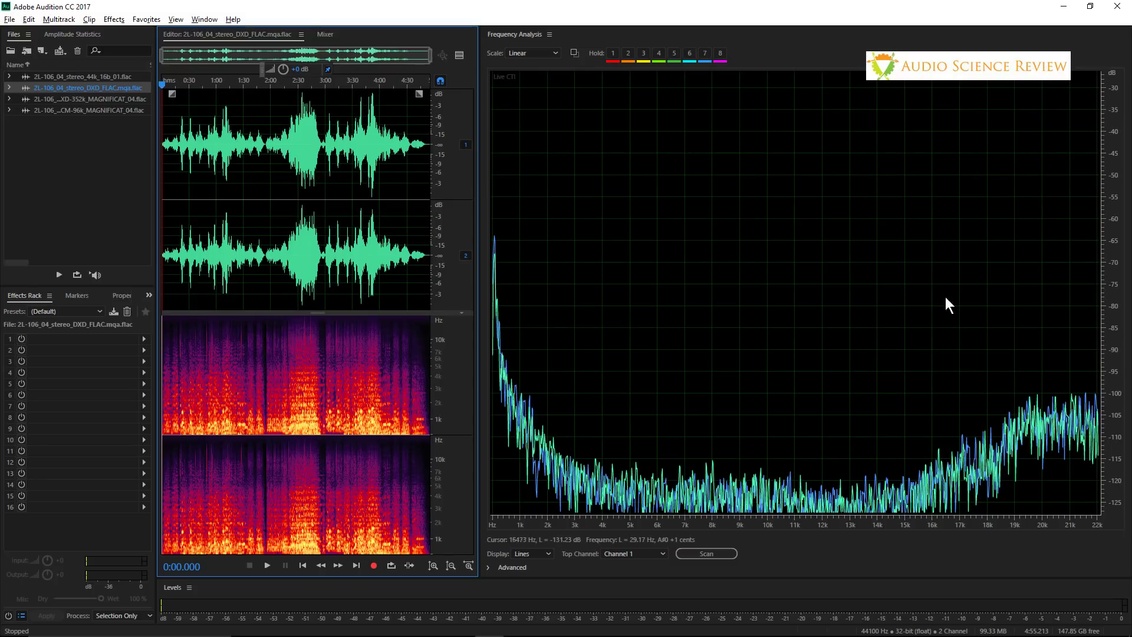
left_click(78, 109)
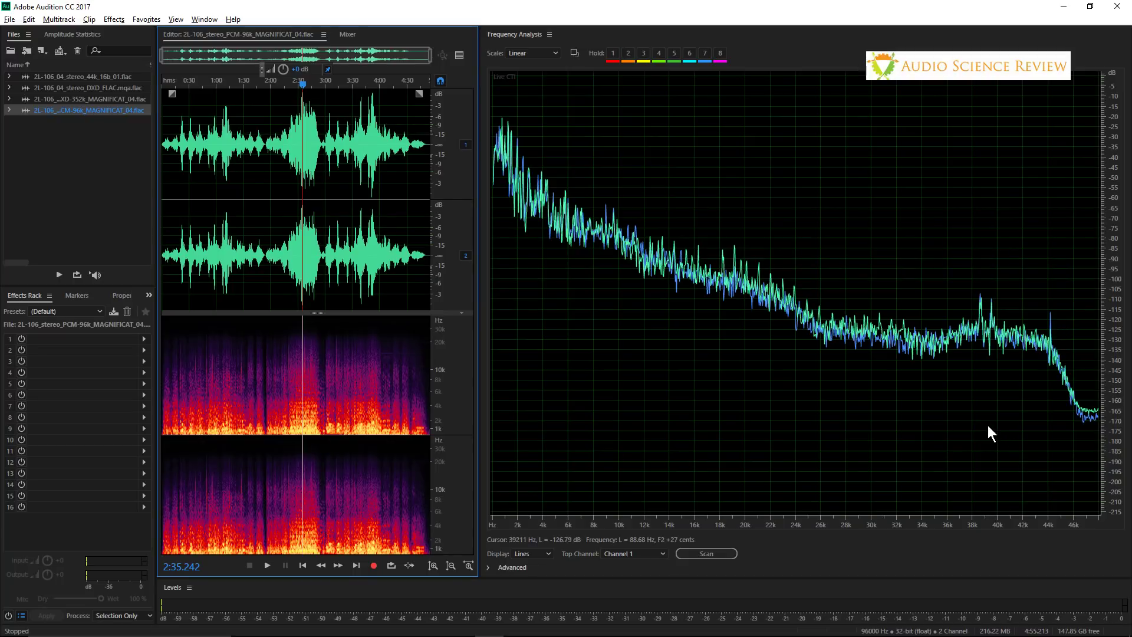
- Reopen DXD_FLAC.mqa.flac and zoom out the Frequency Analysis dB ruler to -145 dB
double_click(109, 89)
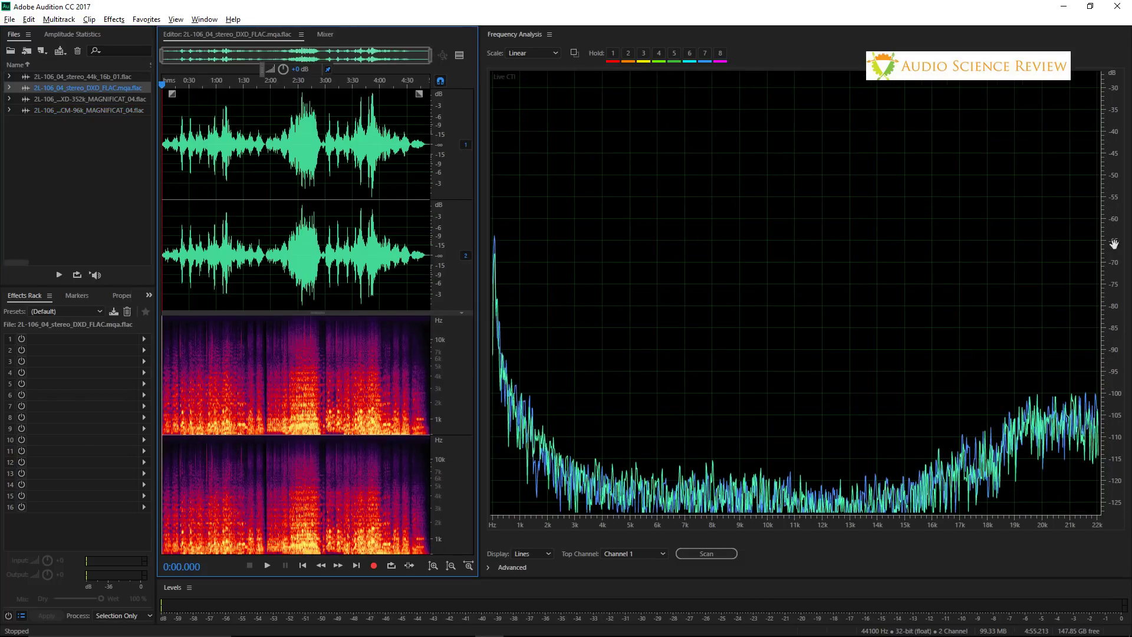
right_click(1112, 206)
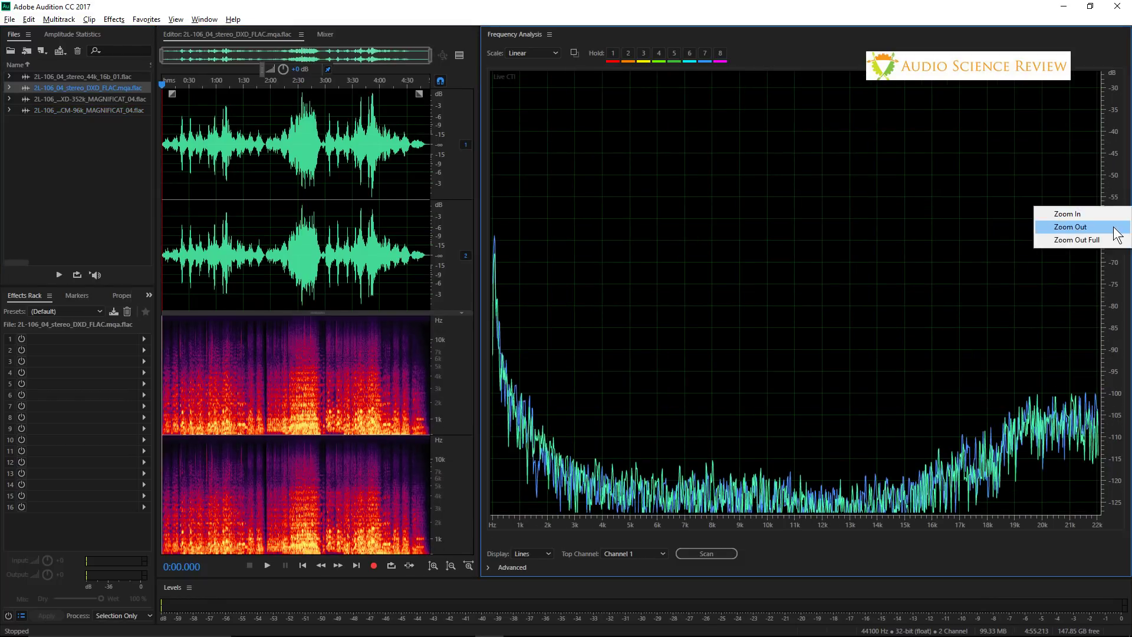
left_click(1070, 227)
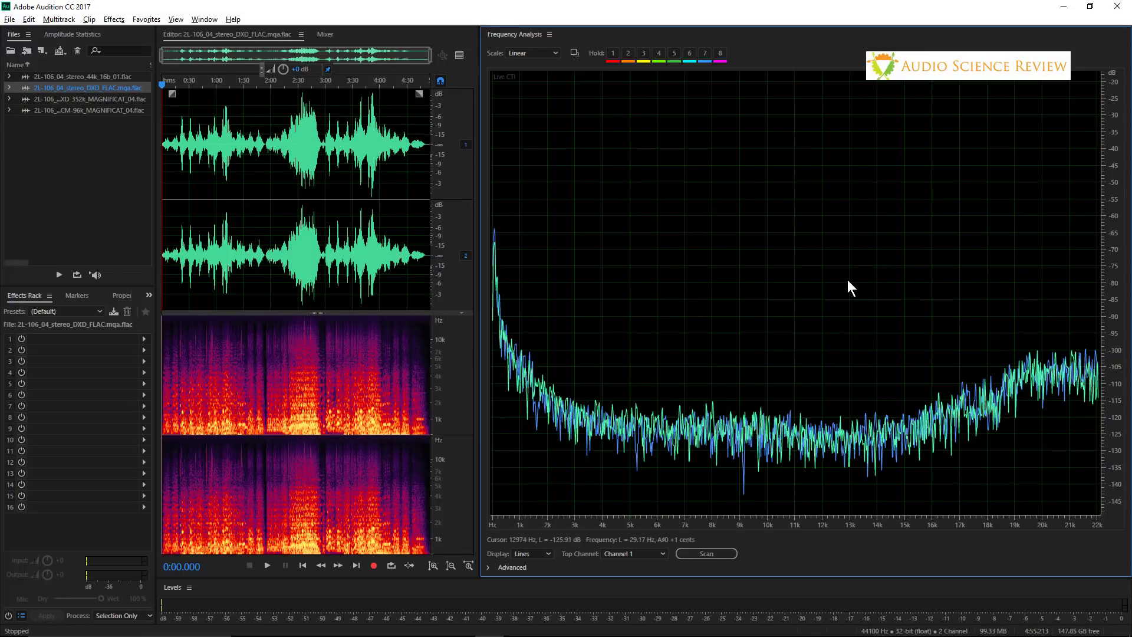
- Play the MQA file from the start and stop near 0:27 to freeze its spectrum
key("space")
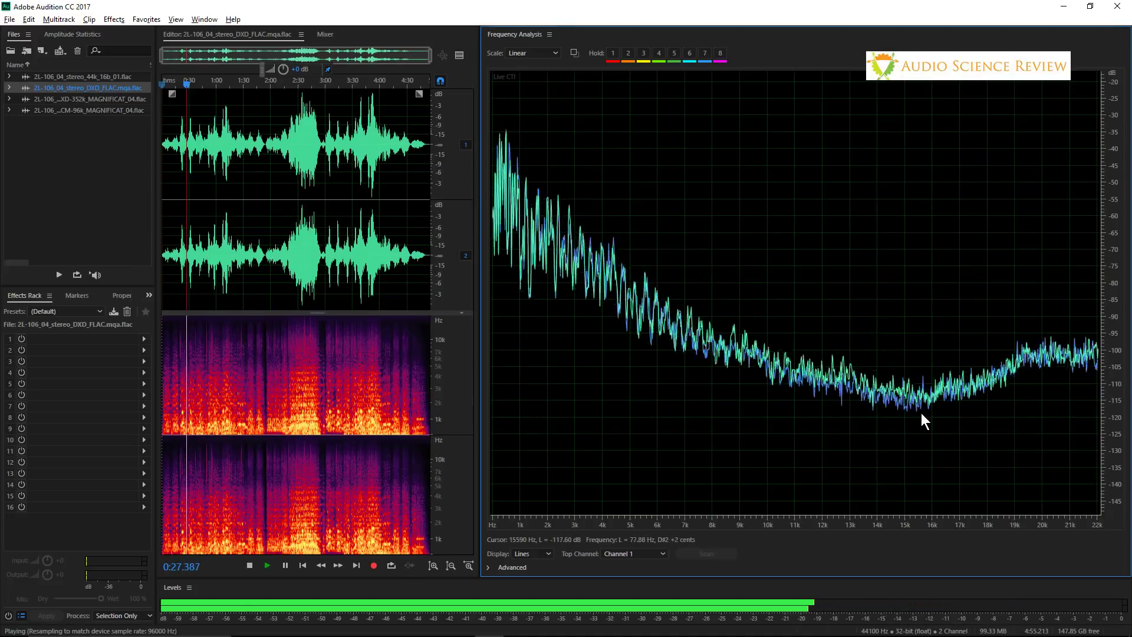
key("space")
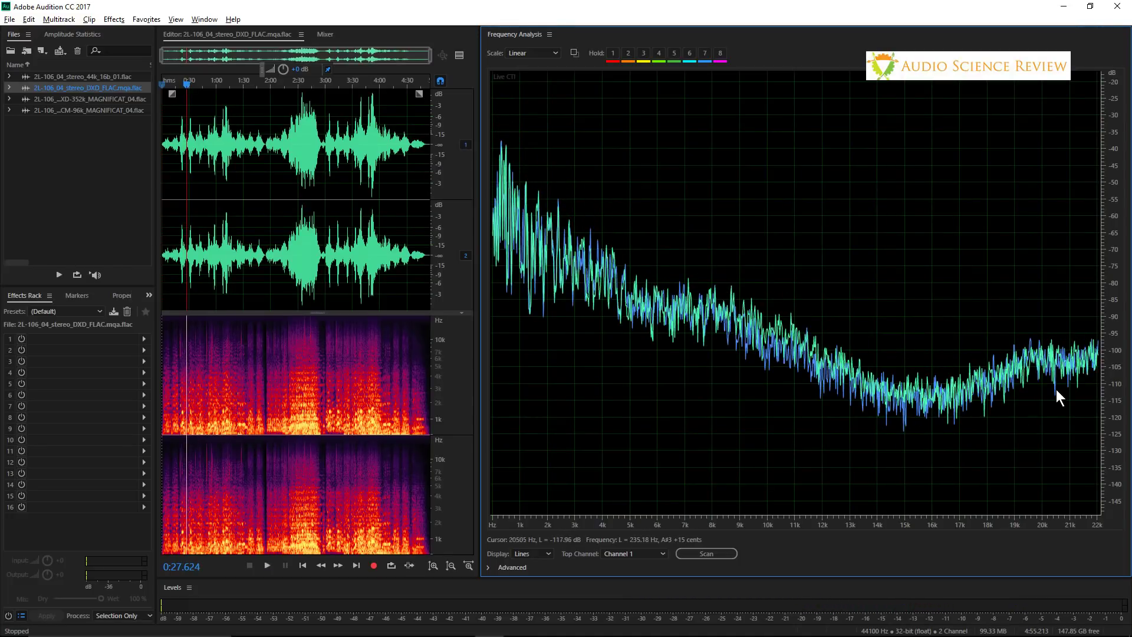